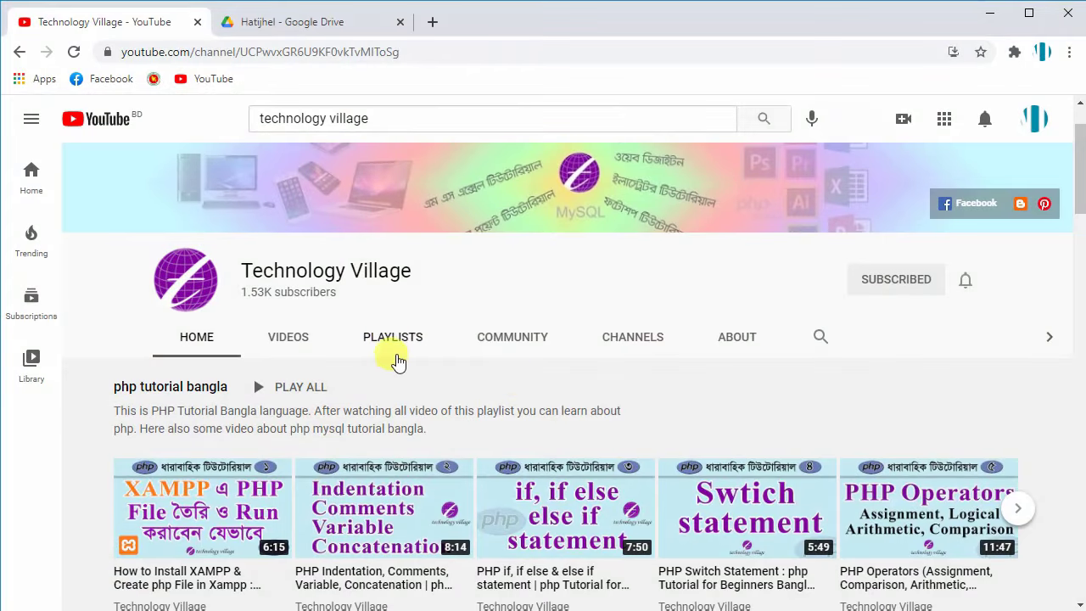
# Play the Microsoft Word 2016 Tutorial playlist from the Technology Village channel's playlists.
pyautogui.click(399, 336)
pyautogui.scroll(-2, 560, 292)
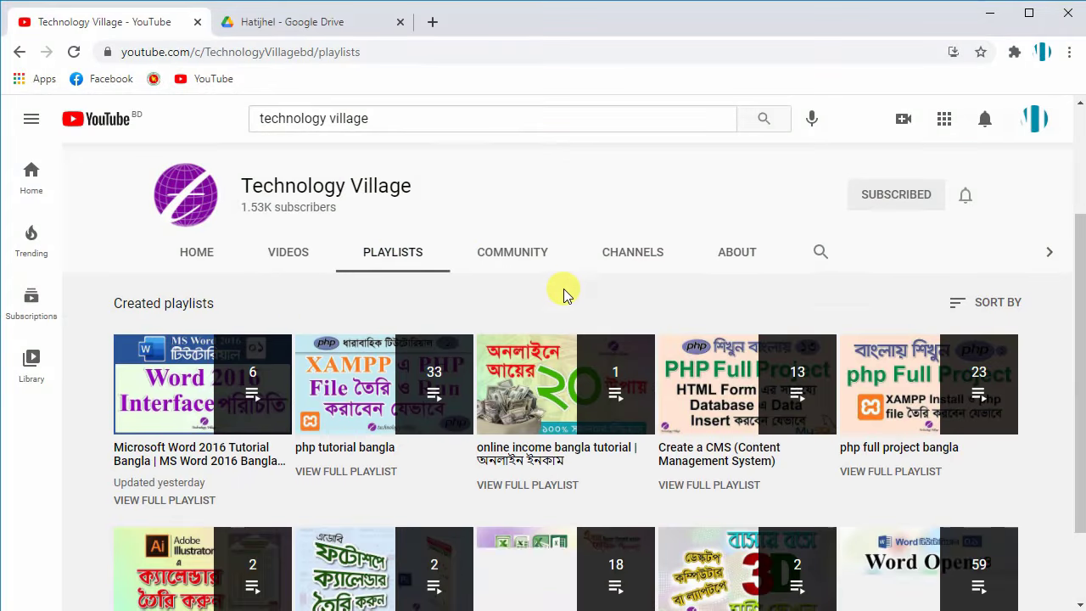
pyautogui.click(219, 383)
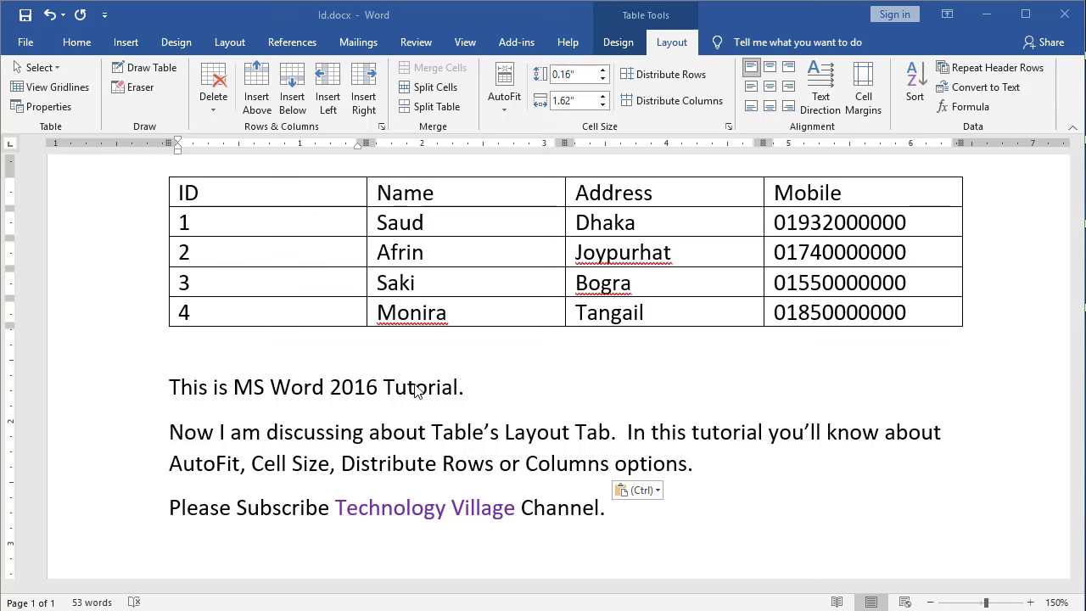
# Select the whole ID/Name/Address/Mobile table and apply AutoFit Contents to shrink its columns.
pyautogui.click(447, 223)
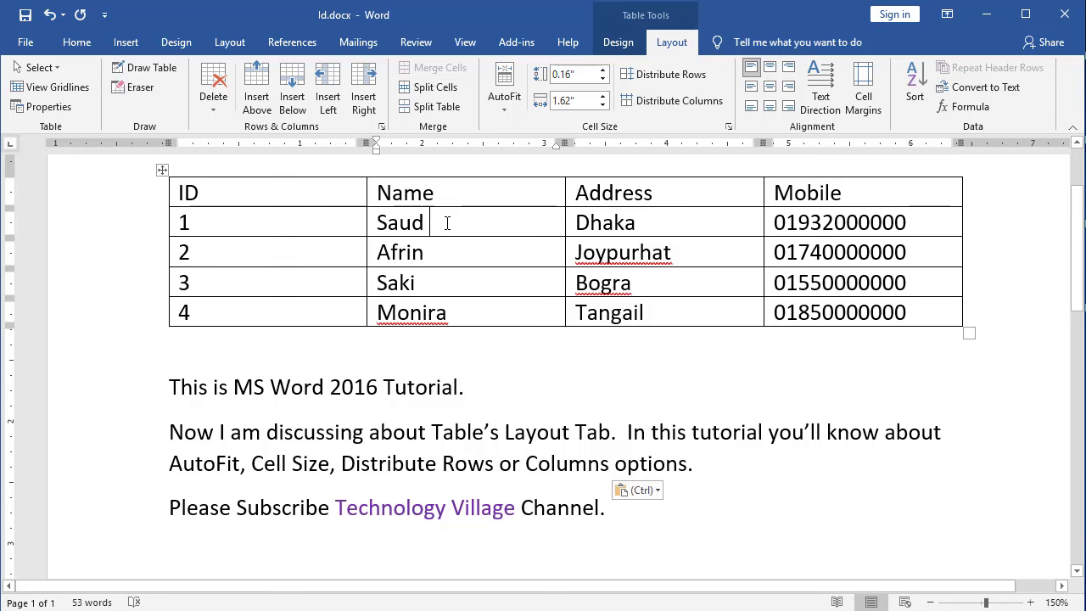
pyautogui.click(164, 170)
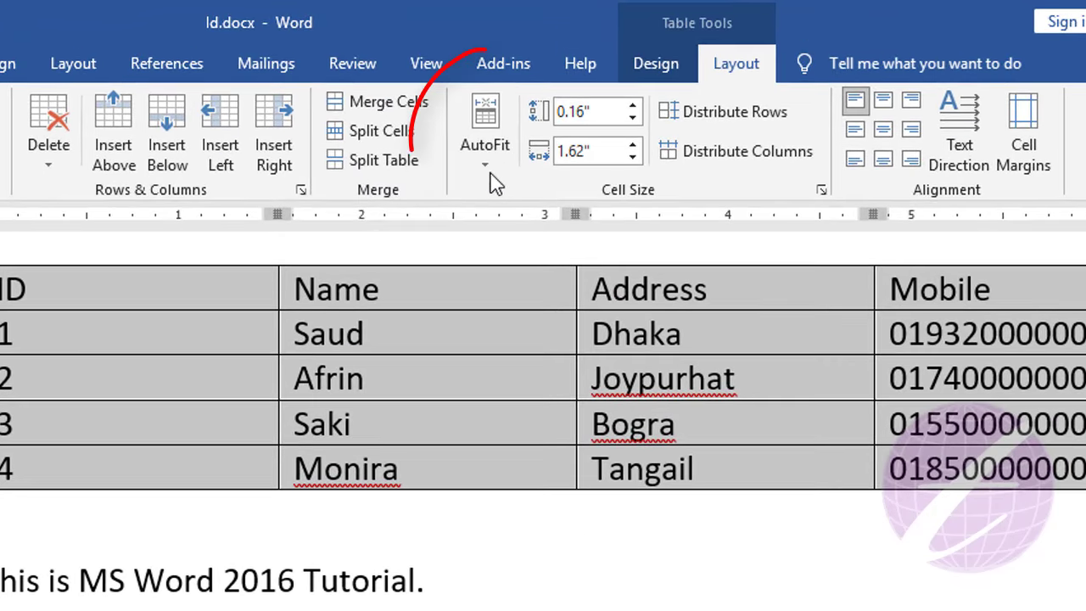
pyautogui.click(488, 168)
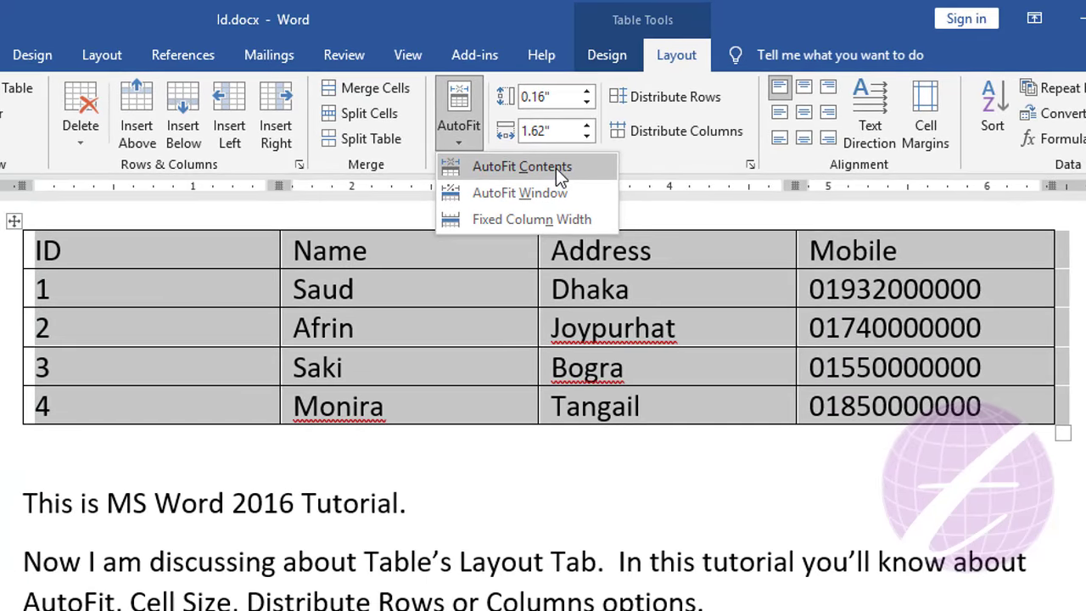
pyautogui.click(556, 168)
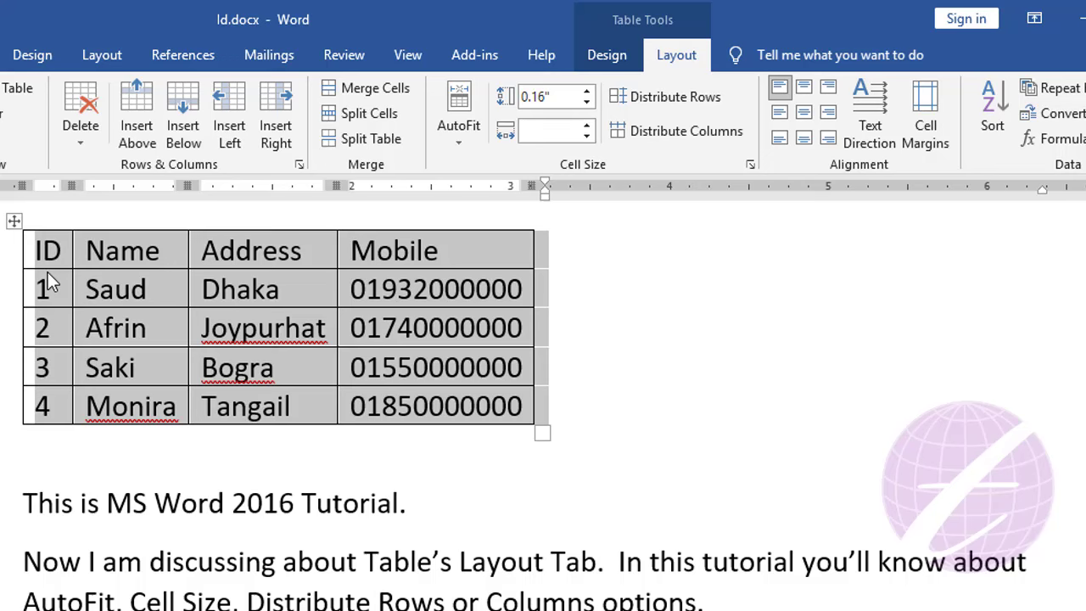
# Apply AutoFit Window to the table, then set Fixed Column Width.
pyautogui.click(463, 140)
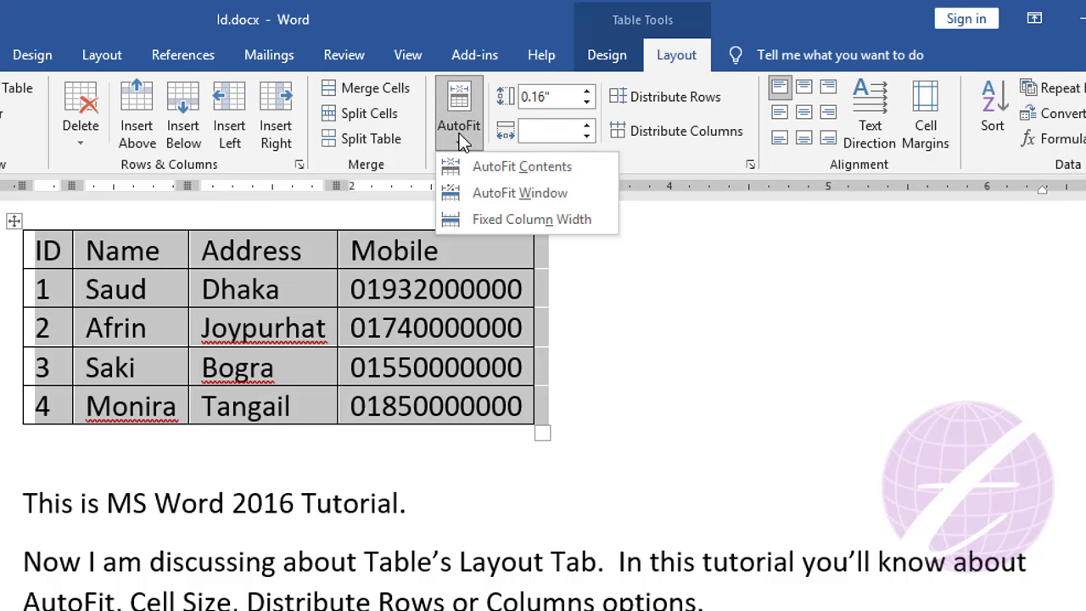
pyautogui.click(550, 196)
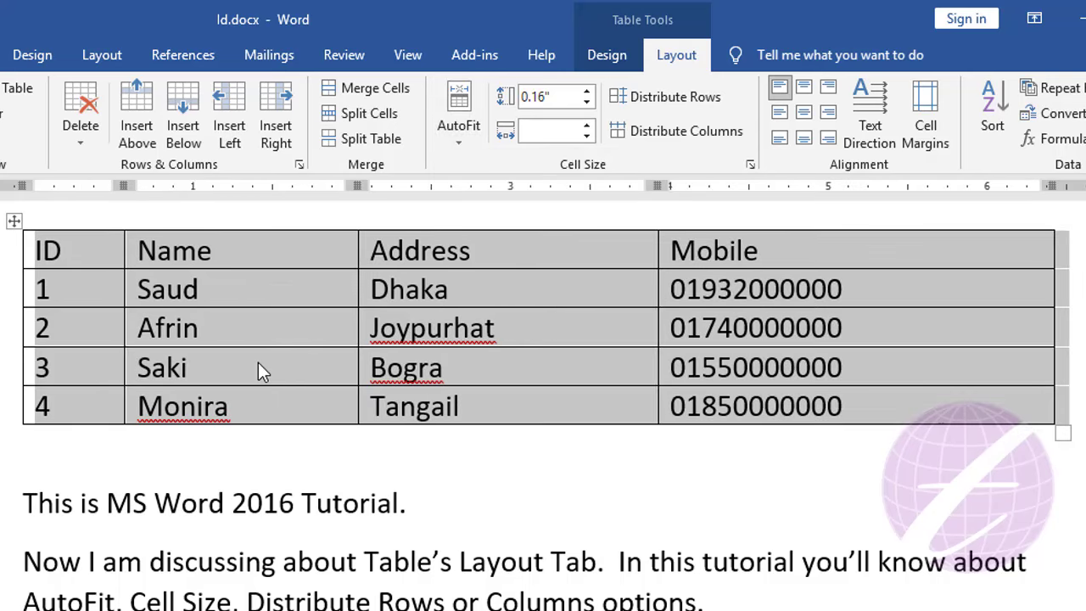
pyautogui.click(459, 151)
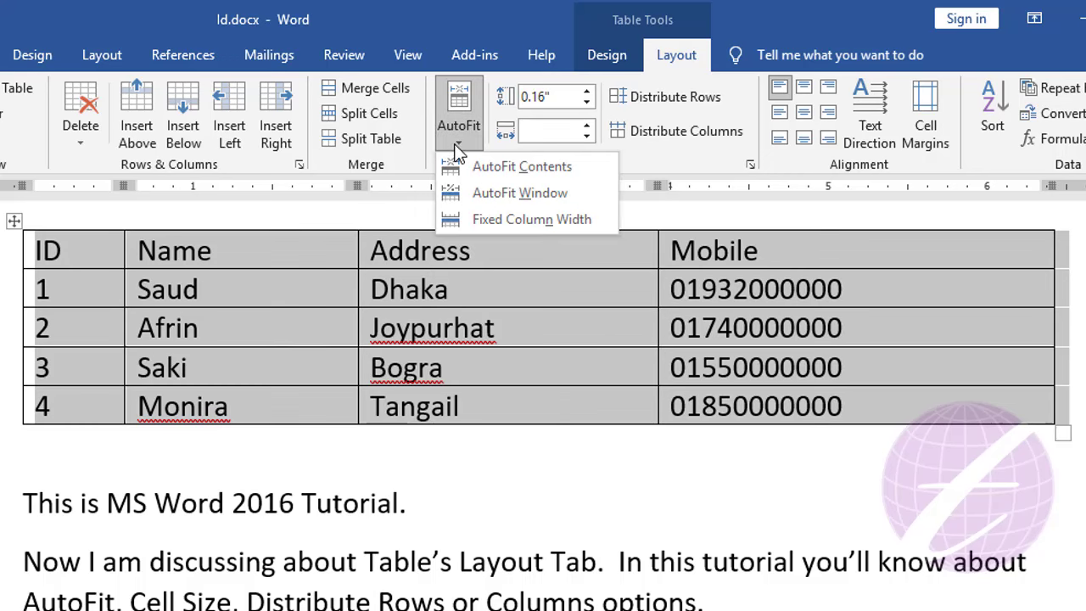
pyautogui.click(529, 222)
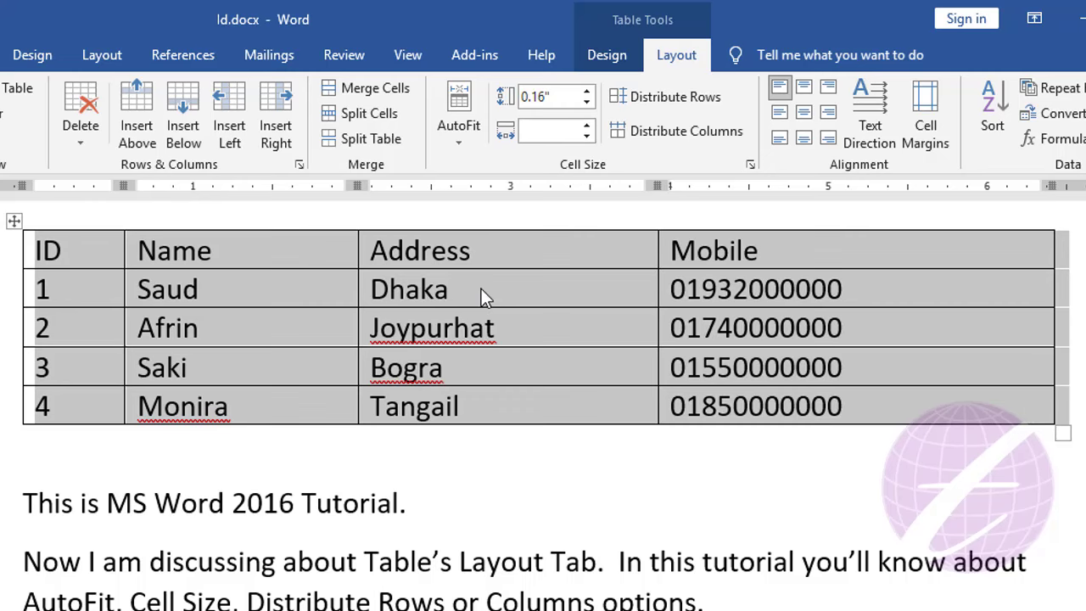
pyautogui.click(481, 288)
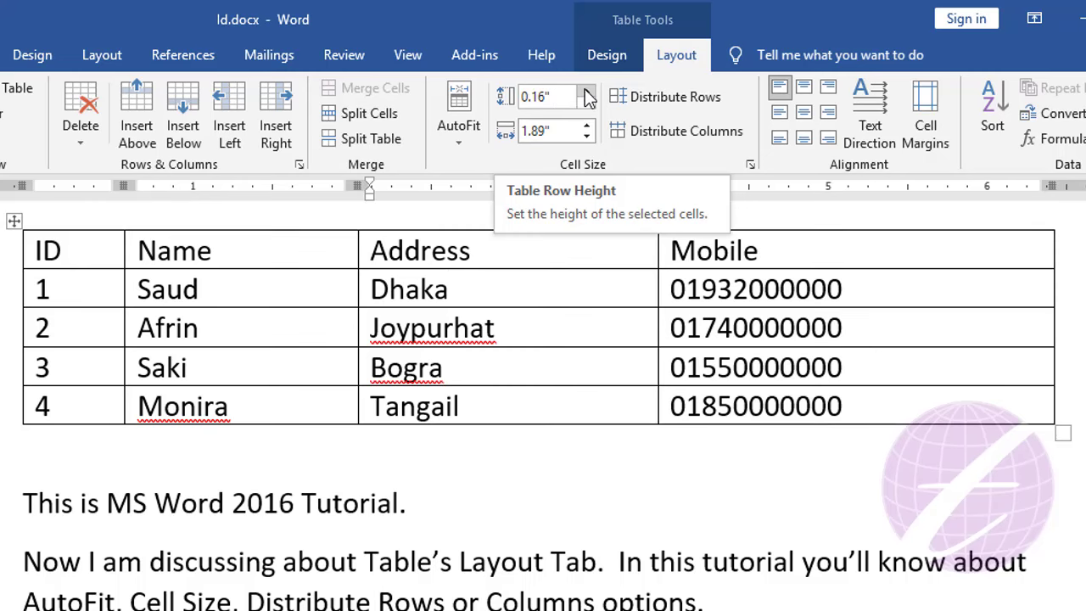
# Try row height 0.4" then 0.2", and step the Address column width from 2.1" down to 0.94".
pyautogui.click(586, 92)
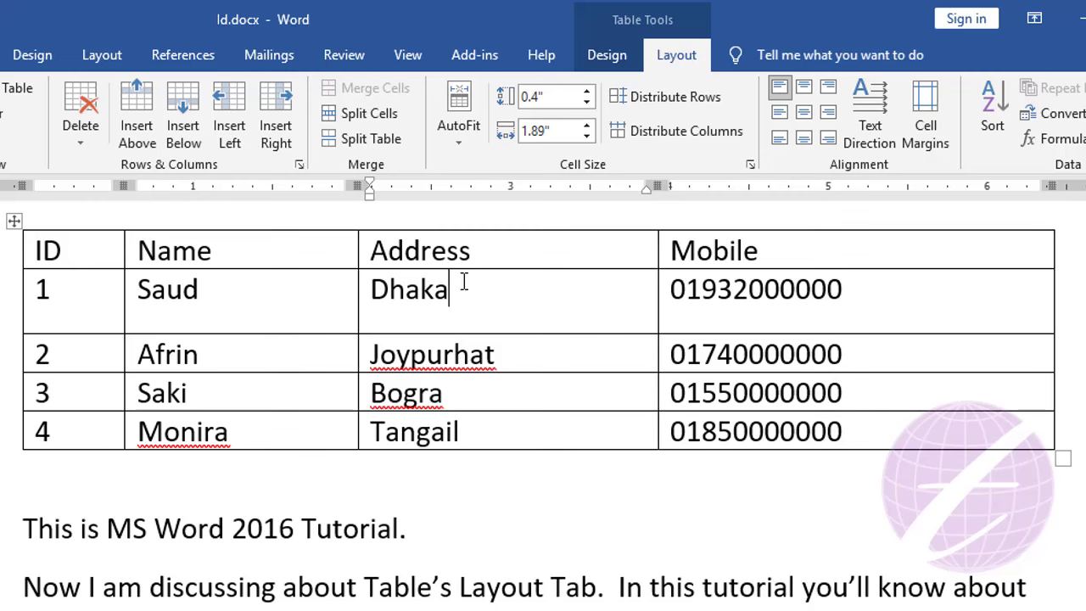
pyautogui.click(587, 101)
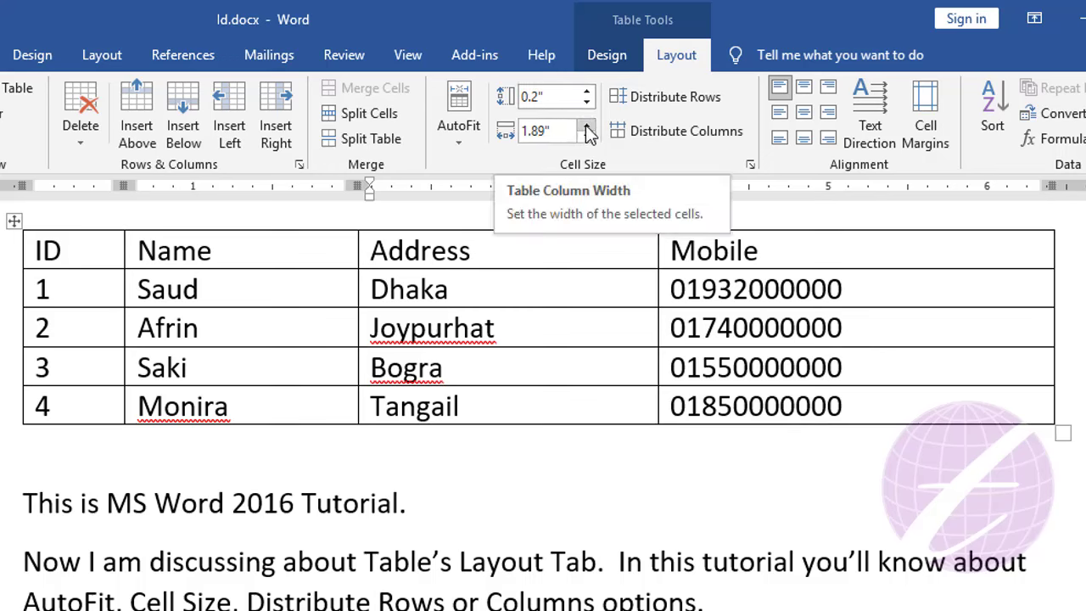
pyautogui.click(589, 128)
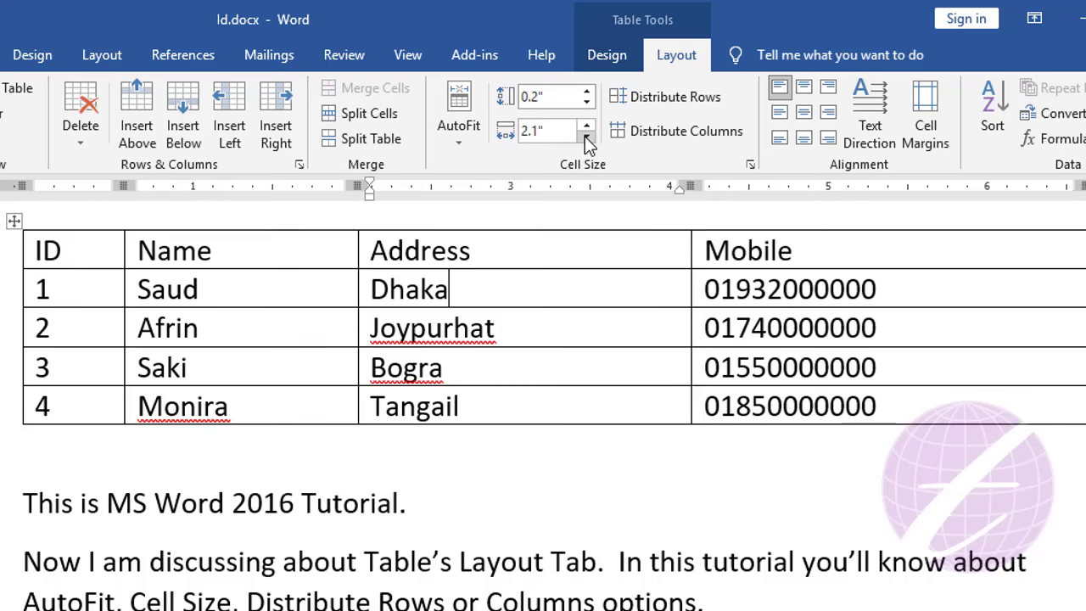
pyautogui.click(586, 138)
pyautogui.click(586, 137)
pyautogui.click(587, 138)
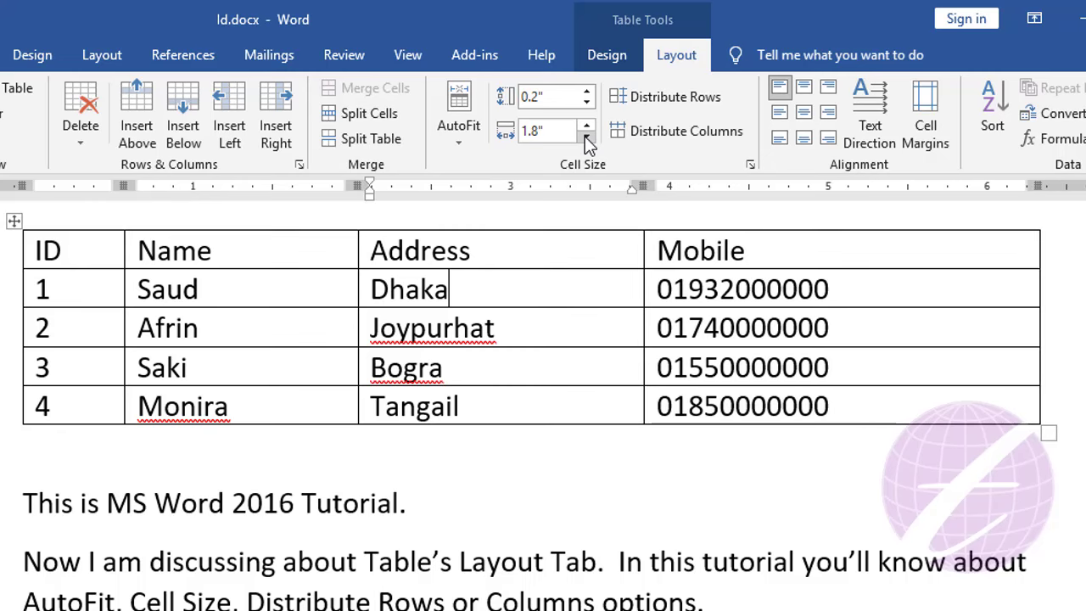
pyautogui.click(586, 137)
pyautogui.click(586, 137)
pyautogui.click(587, 137)
pyautogui.click(586, 138)
pyautogui.click(587, 138)
pyautogui.click(586, 137)
pyautogui.click(586, 138)
pyautogui.click(586, 138)
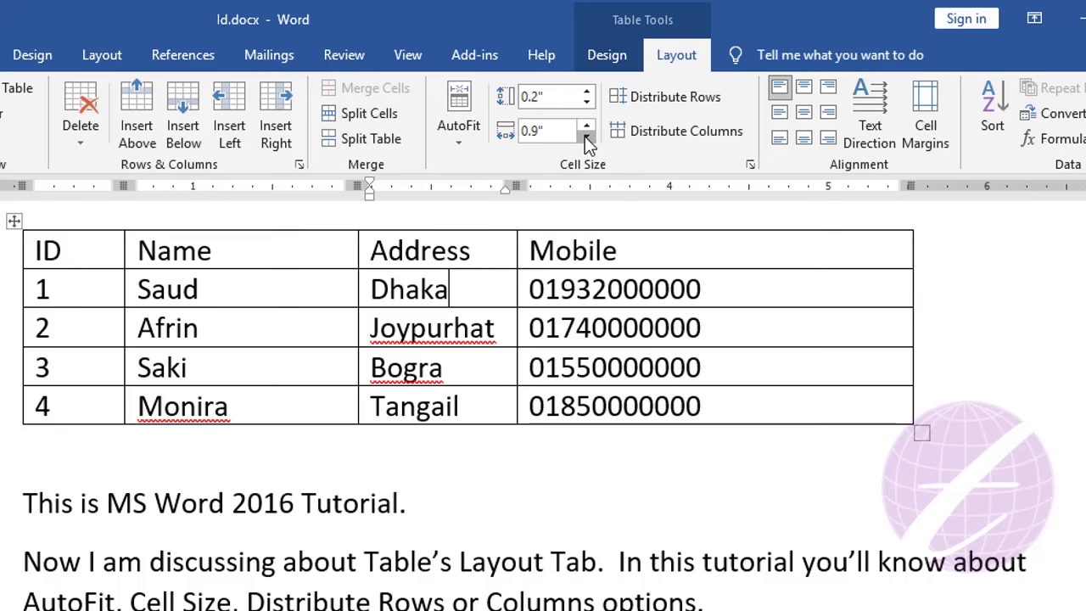
pyautogui.click(587, 138)
pyautogui.click(586, 137)
pyautogui.click(586, 138)
pyautogui.click(586, 138)
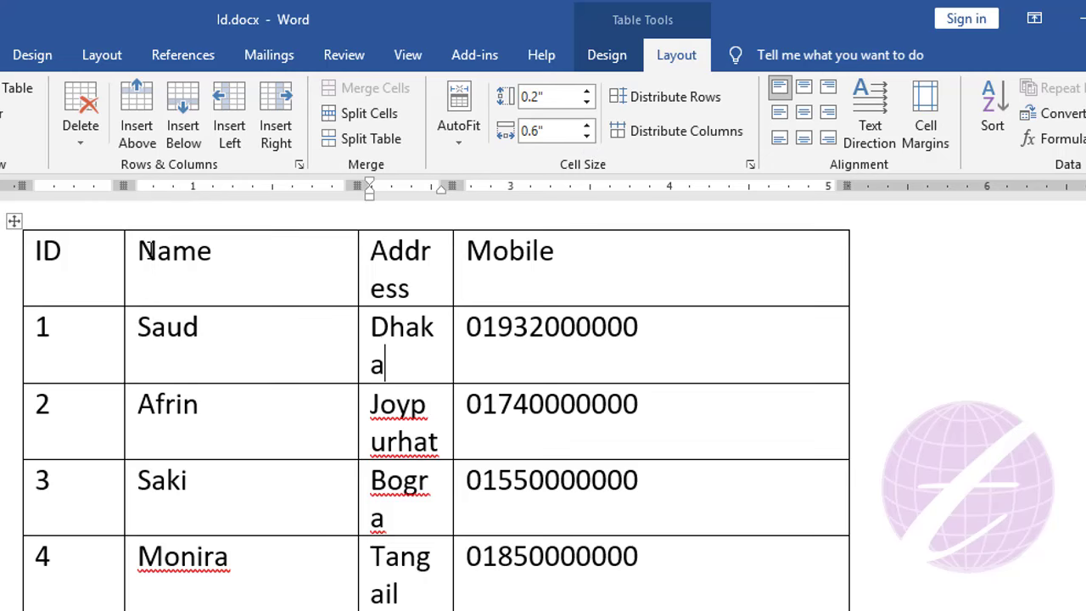
# Stretch the whole table back to full page width with AutoFit Window.
pyautogui.click(14, 225)
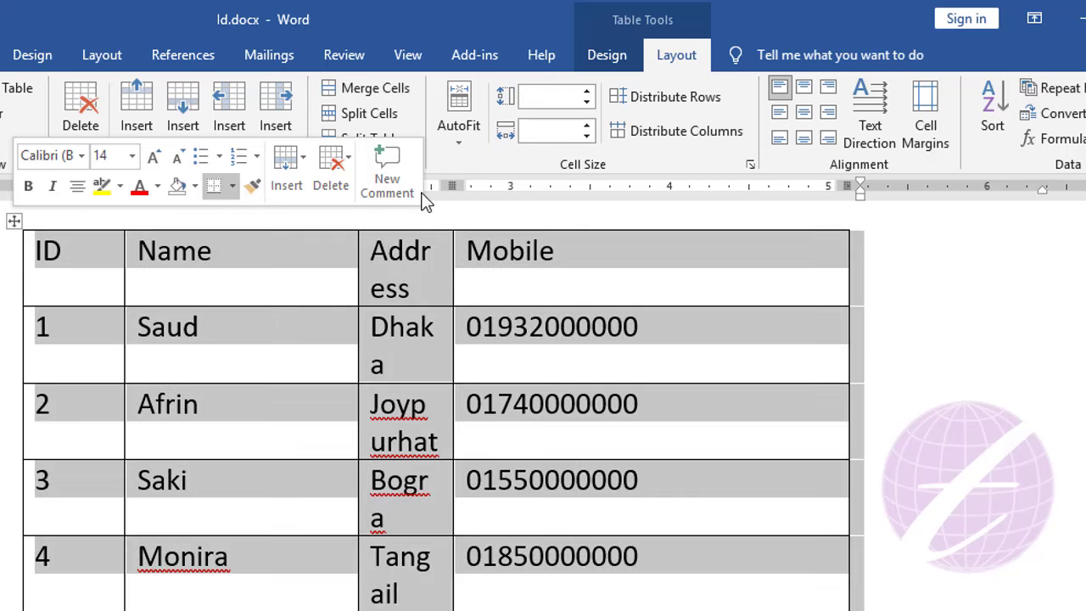
pyautogui.click(468, 141)
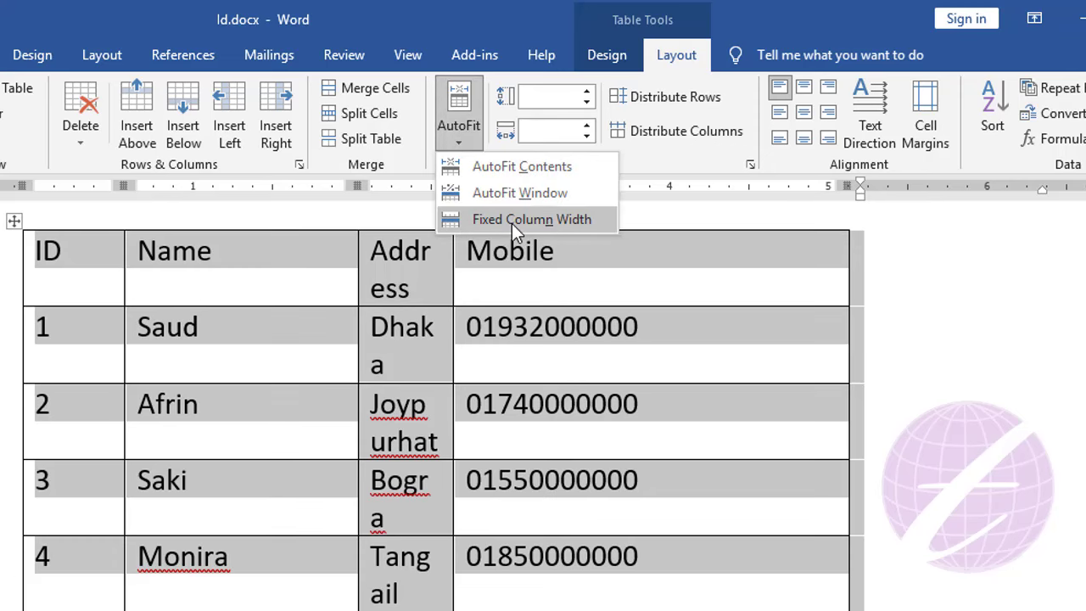
pyautogui.click(519, 188)
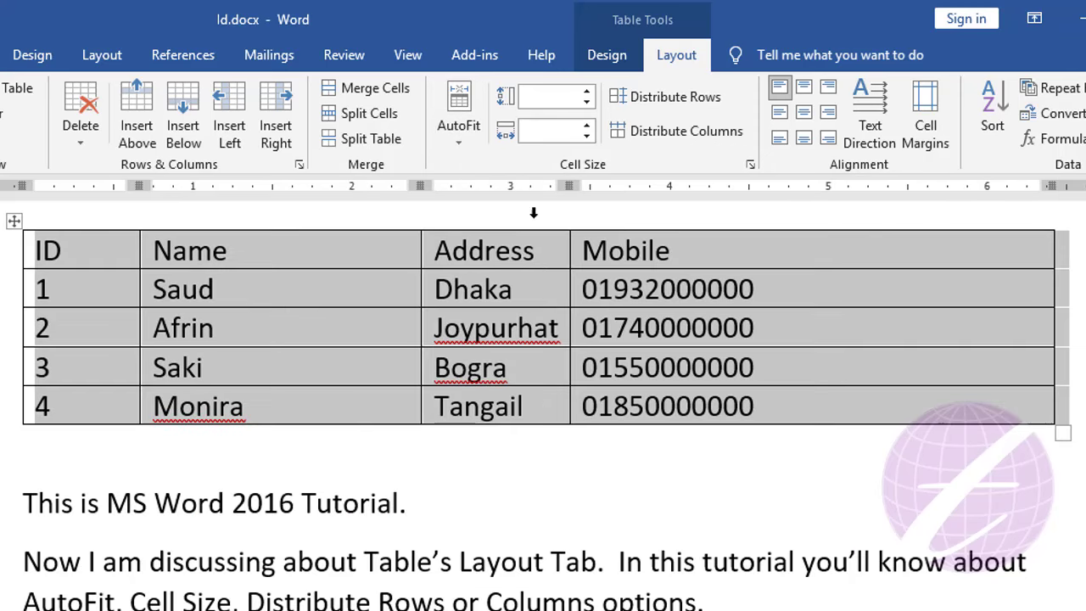
pyautogui.click(537, 250)
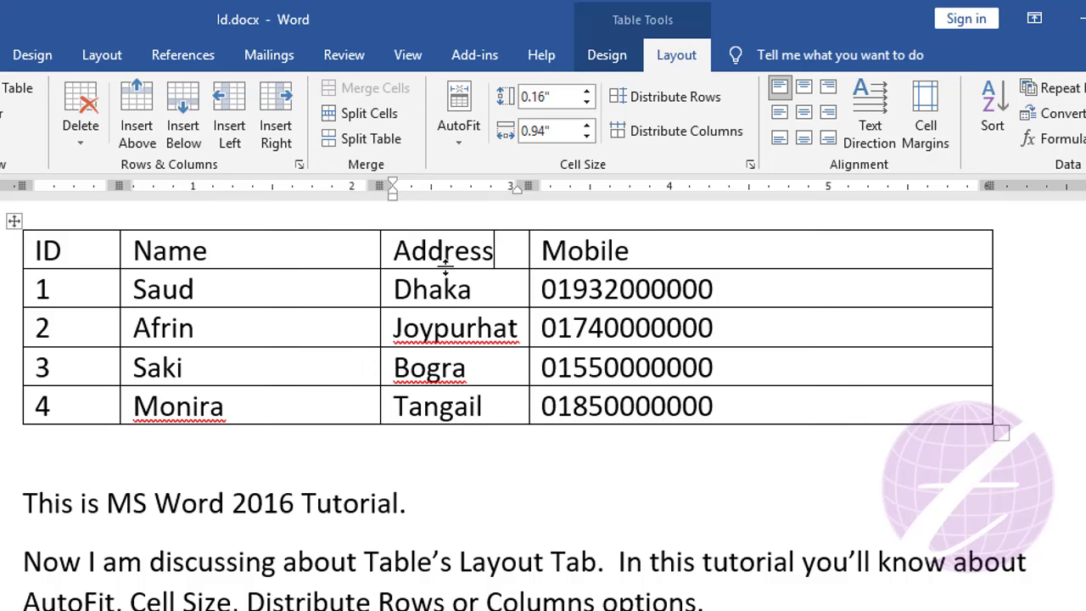
# Lock the table with Fixed Column Width and narrow the Address column to 0.7".
pyautogui.click(456, 145)
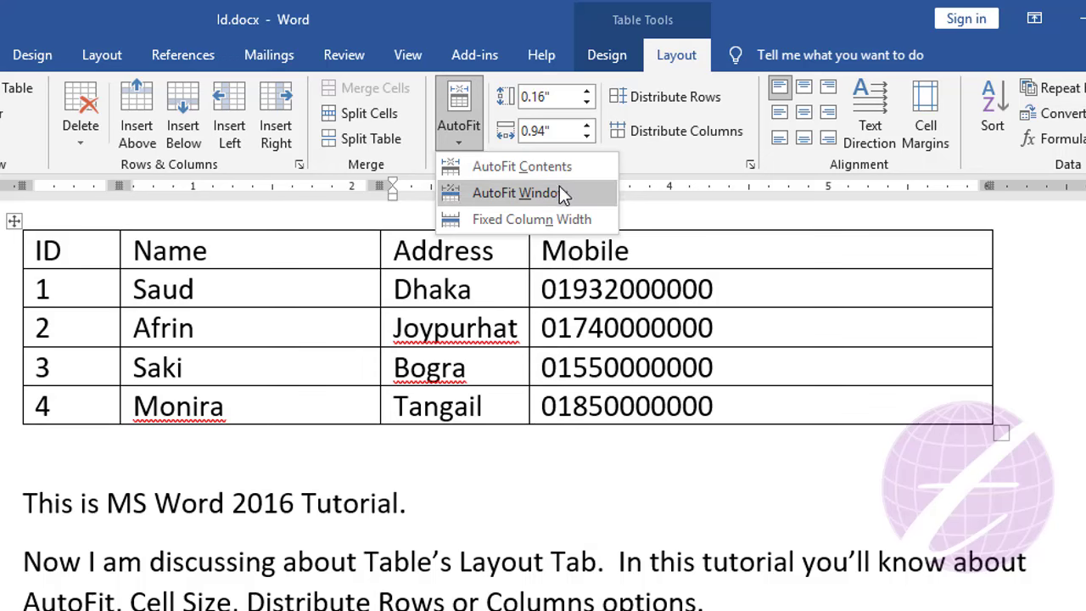
pyautogui.click(471, 292)
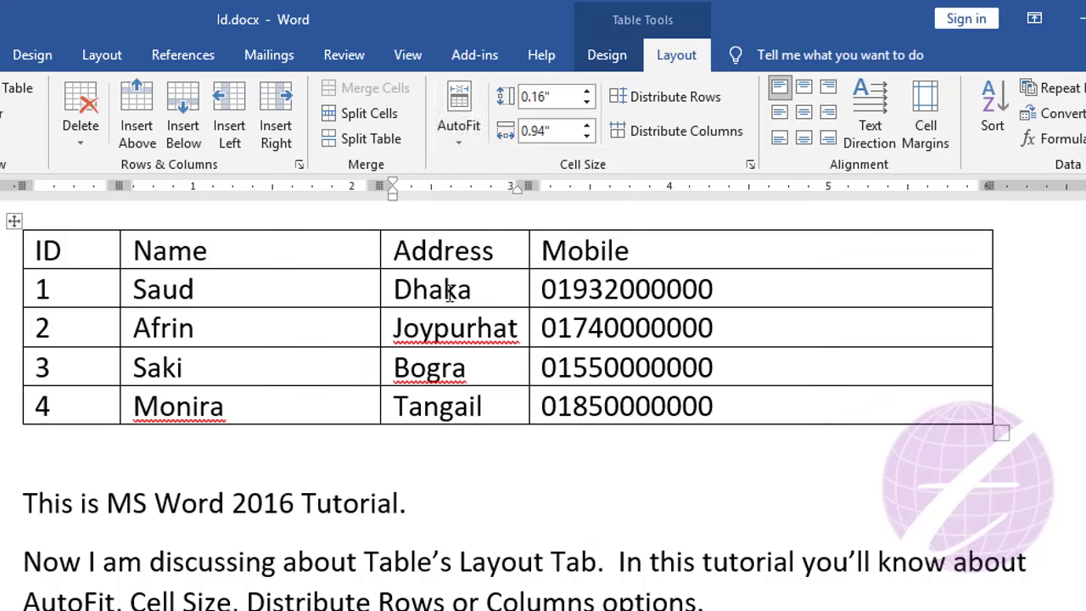
pyautogui.click(588, 138)
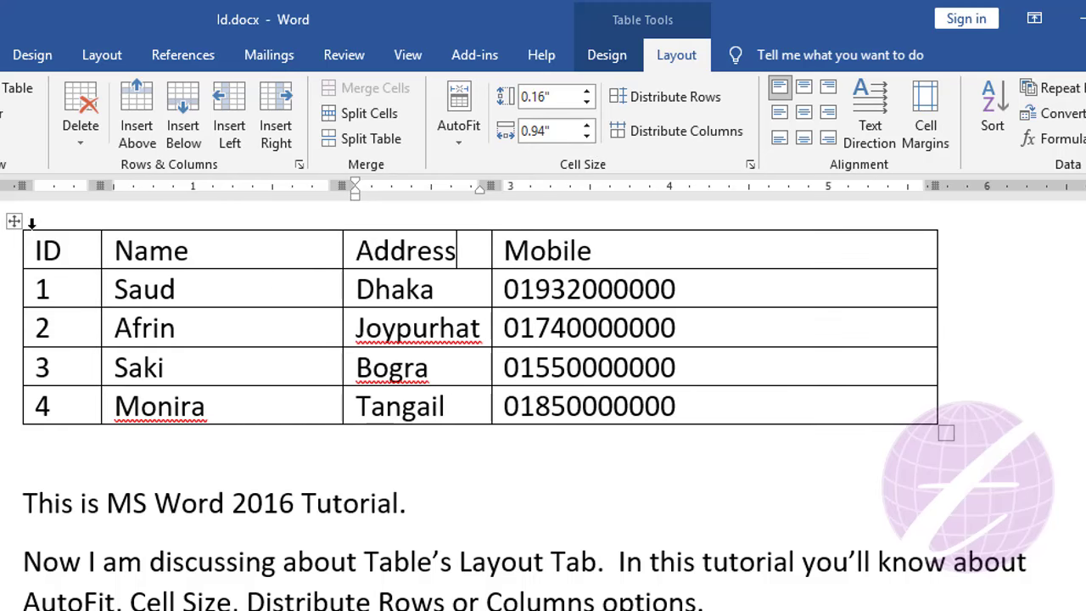
pyautogui.click(14, 221)
pyautogui.click(458, 127)
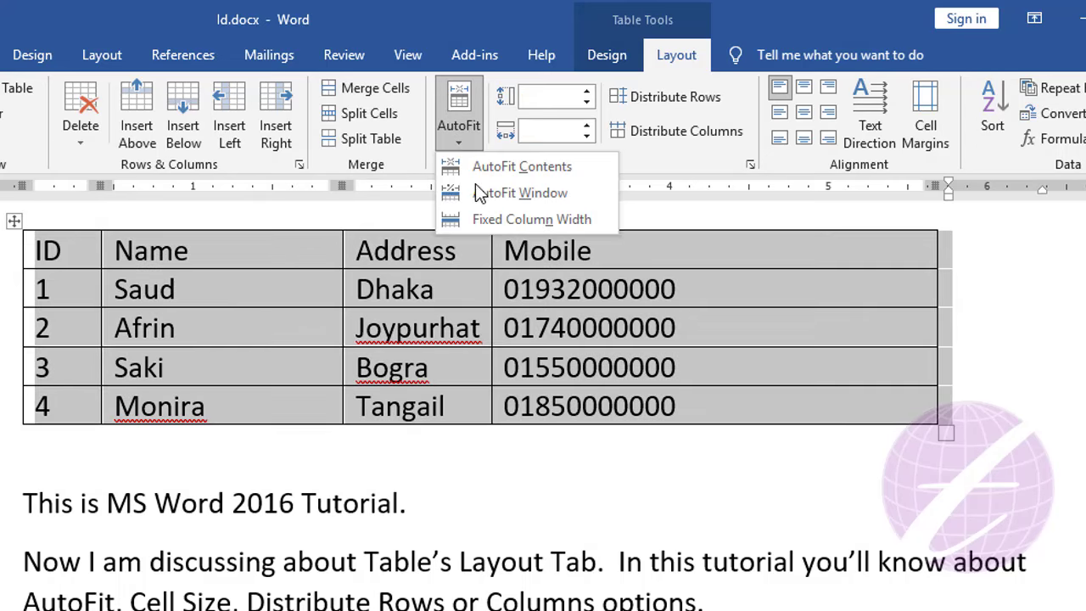
pyautogui.click(523, 218)
pyautogui.click(456, 291)
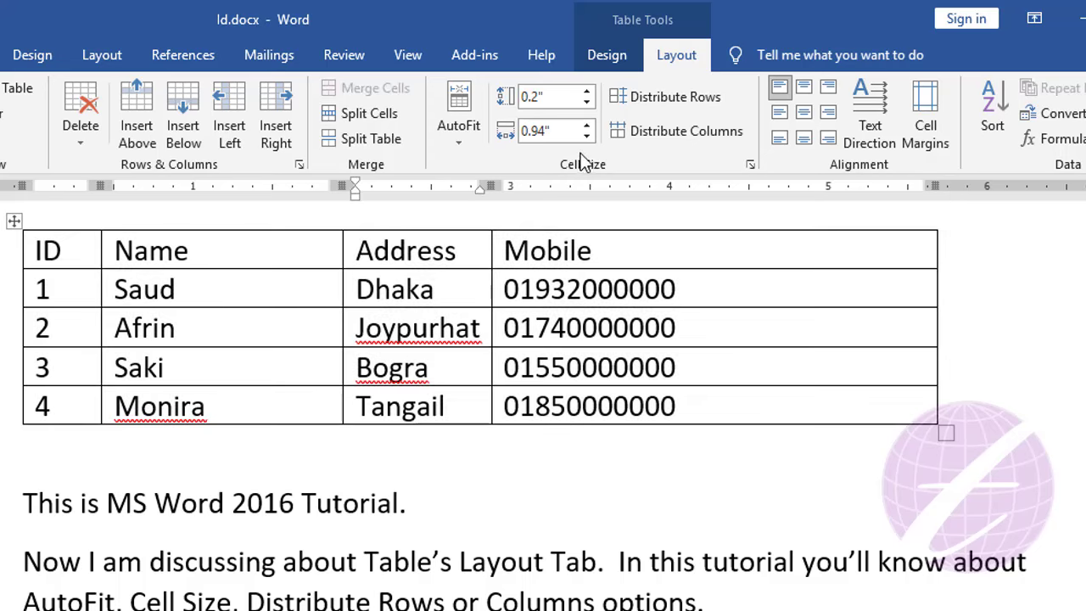
pyautogui.click(582, 137)
pyautogui.click(582, 137)
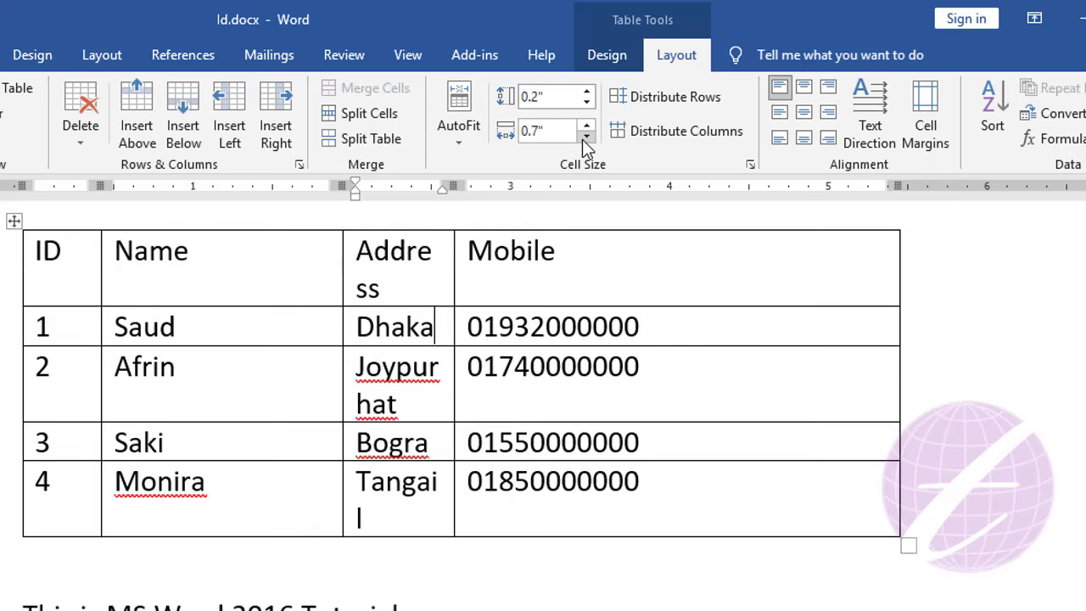
# Stretch the whole table to the window width with AutoFit Window.
pyautogui.click(459, 140)
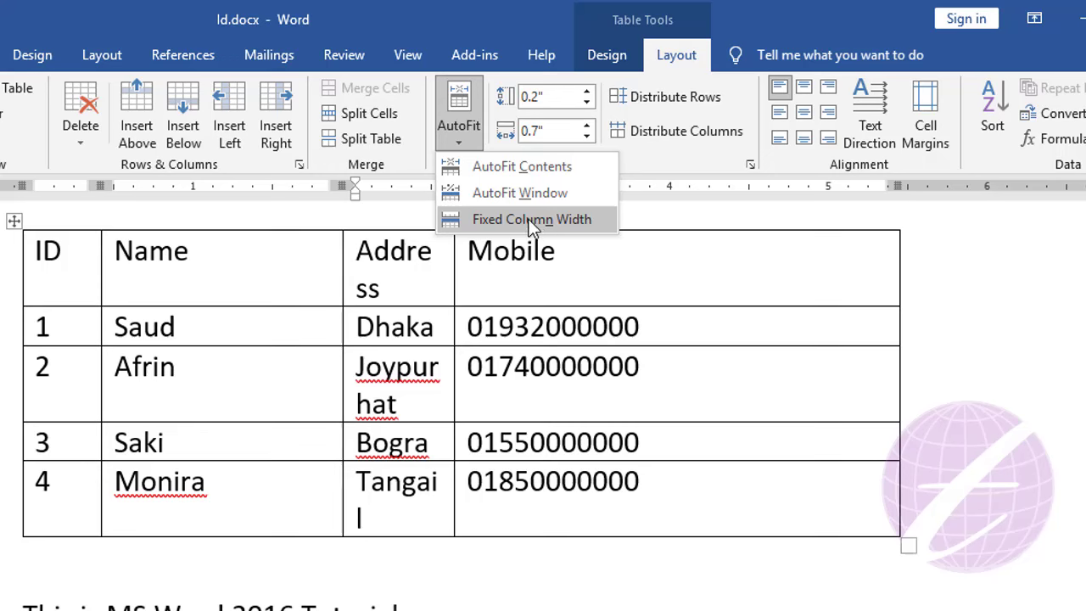
pyautogui.click(373, 406)
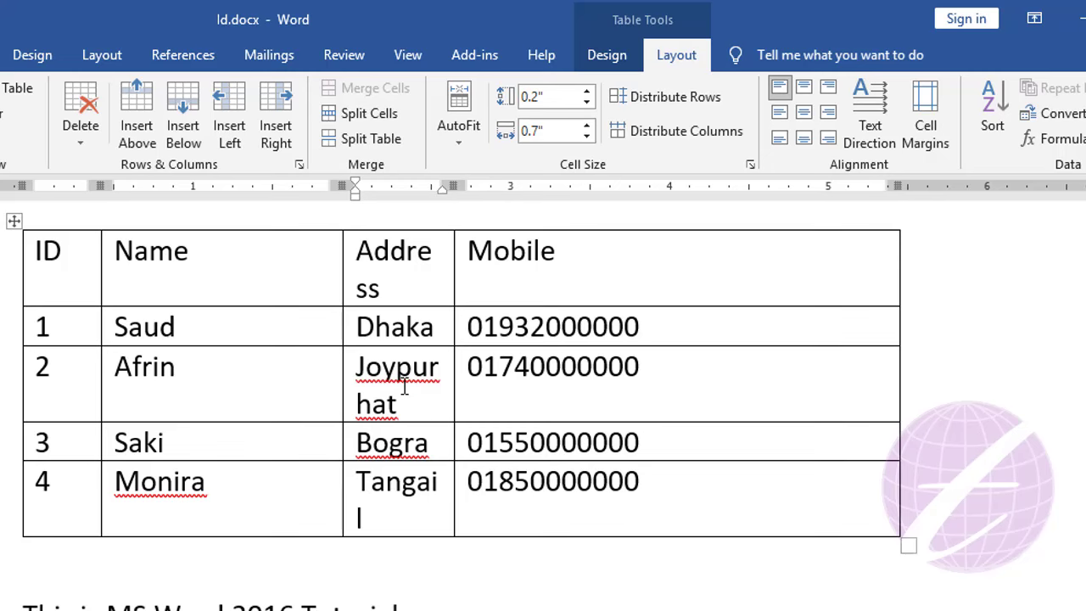
pyautogui.click(13, 219)
pyautogui.click(456, 144)
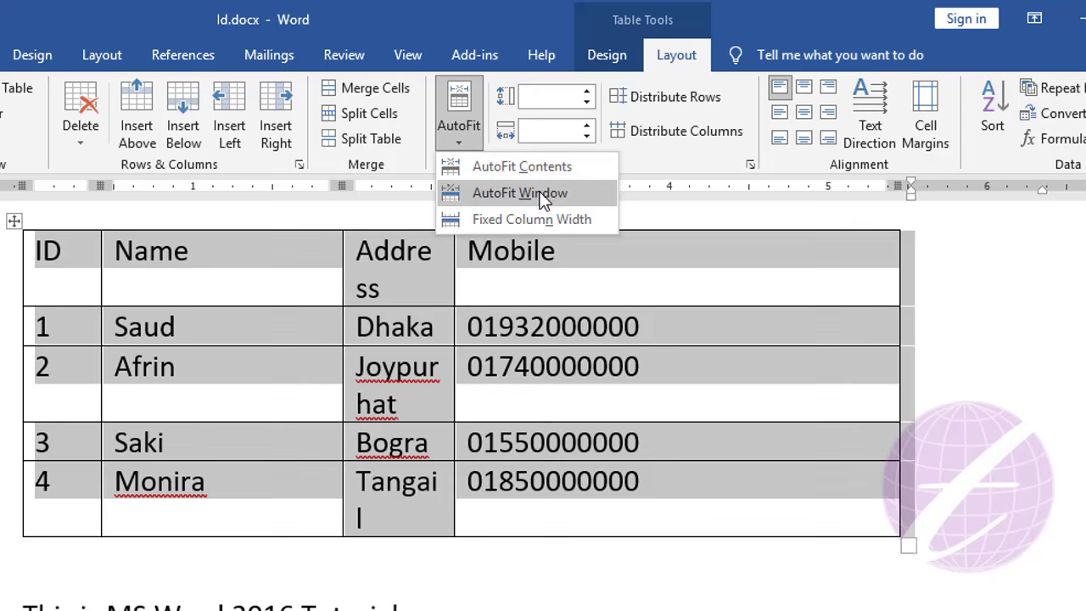
pyautogui.click(543, 194)
pyautogui.click(489, 296)
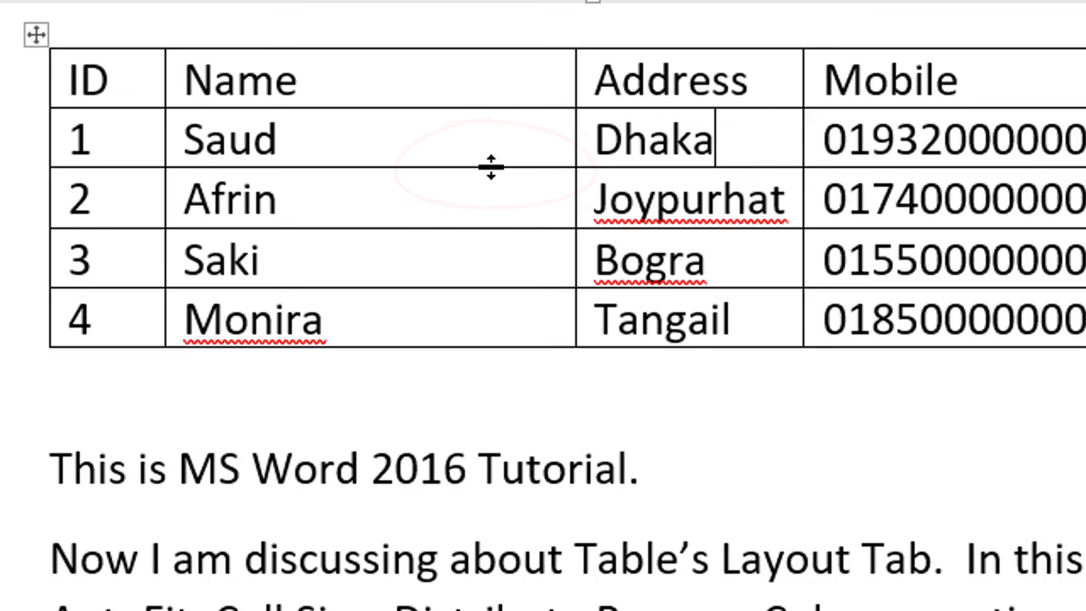
# Drag the Saud row taller to about 0.37" and resize the Address column so Mobile numbers show fully.
pyautogui.moveTo(491, 167); pyautogui.dragTo(487, 262)
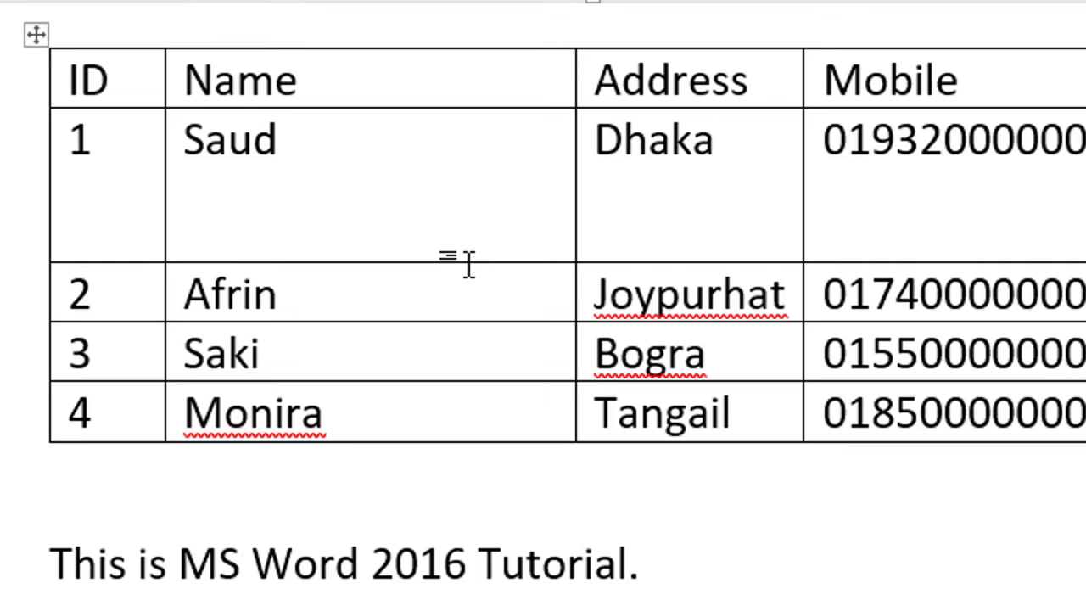
pyautogui.moveTo(469, 261); pyautogui.dragTo(477, 204)
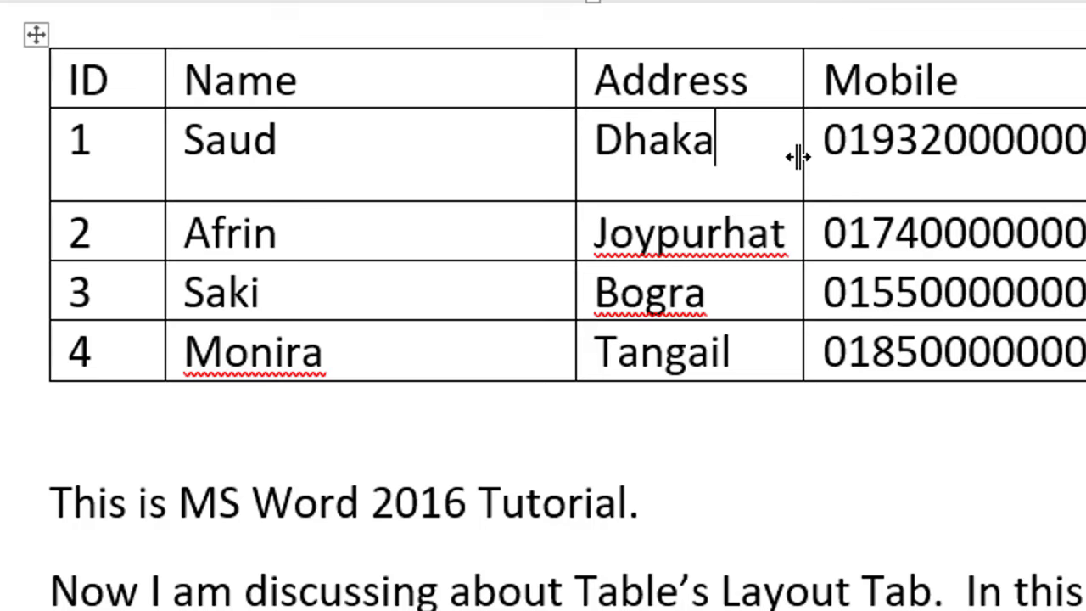
pyautogui.moveTo(797, 156); pyautogui.dragTo(975, 155)
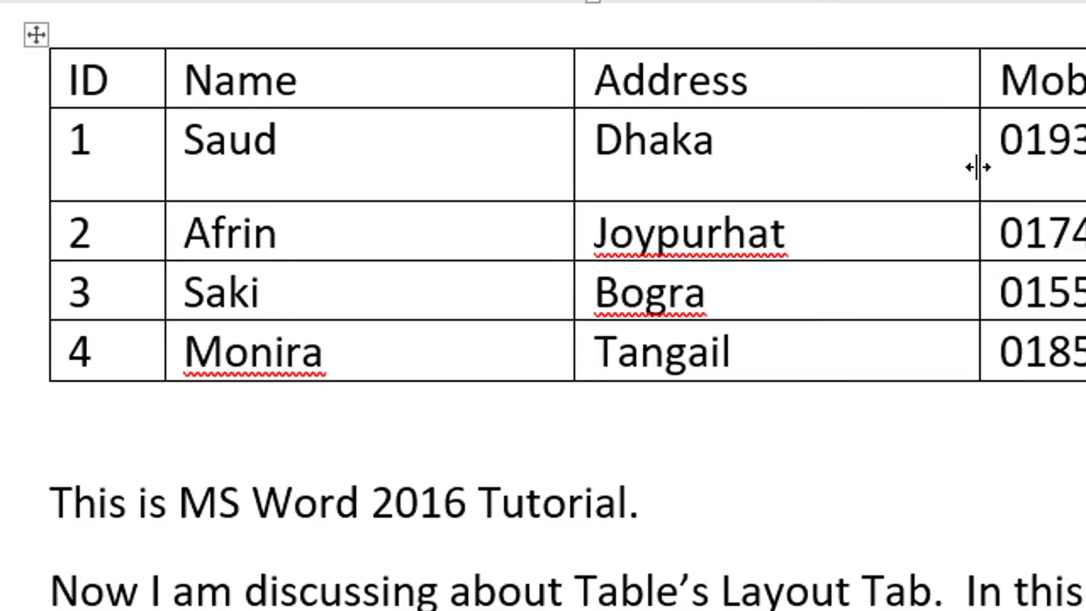
pyautogui.moveTo(978, 167); pyautogui.dragTo(765, 170)
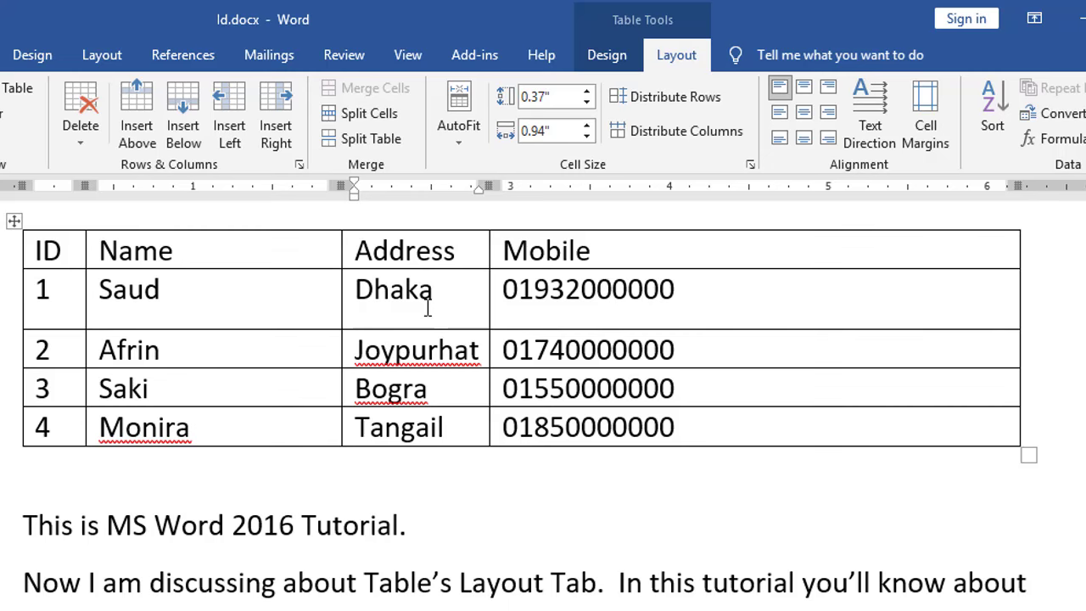
# Distribute the four table columns evenly at 1.57" wide.
pyautogui.click(13, 221)
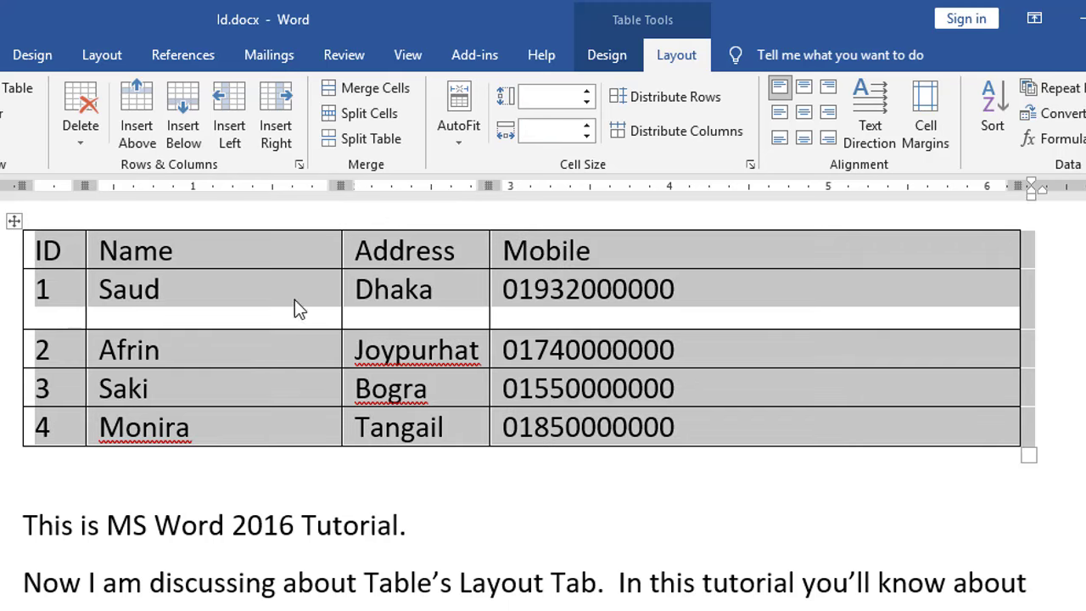
pyautogui.click(689, 136)
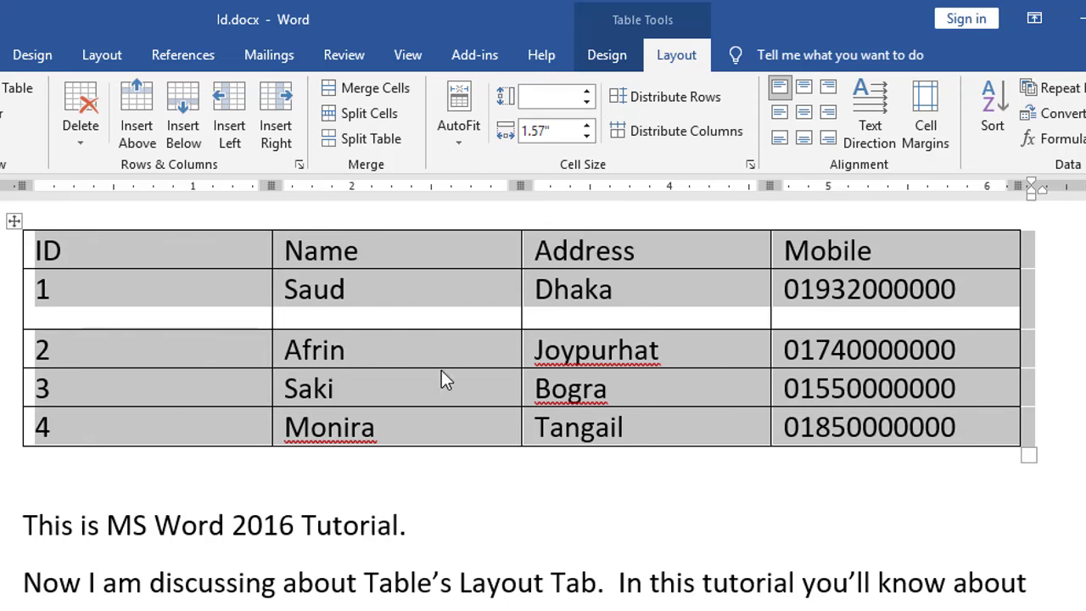
pyautogui.click(356, 314)
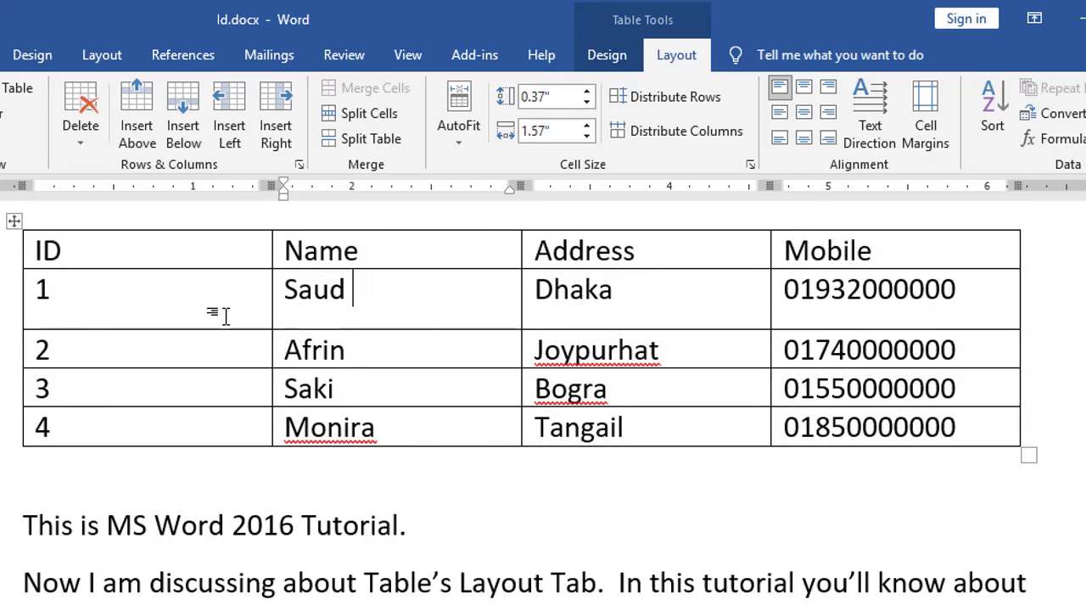
# Distribute all table rows evenly at 0.27" high.
pyautogui.click(13, 221)
pyautogui.click(670, 100)
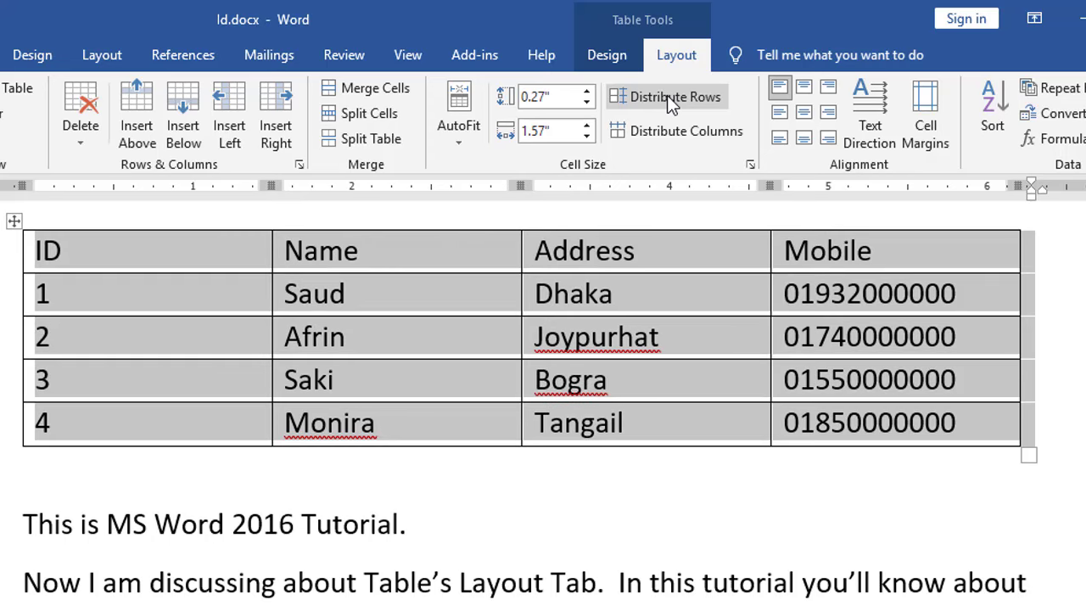
pyautogui.click(350, 296)
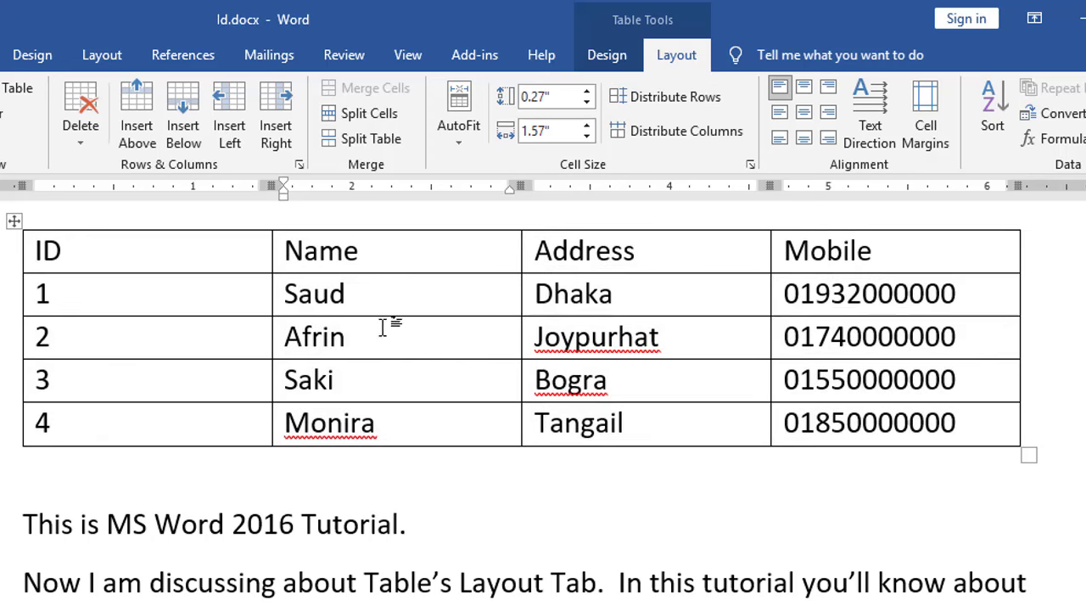